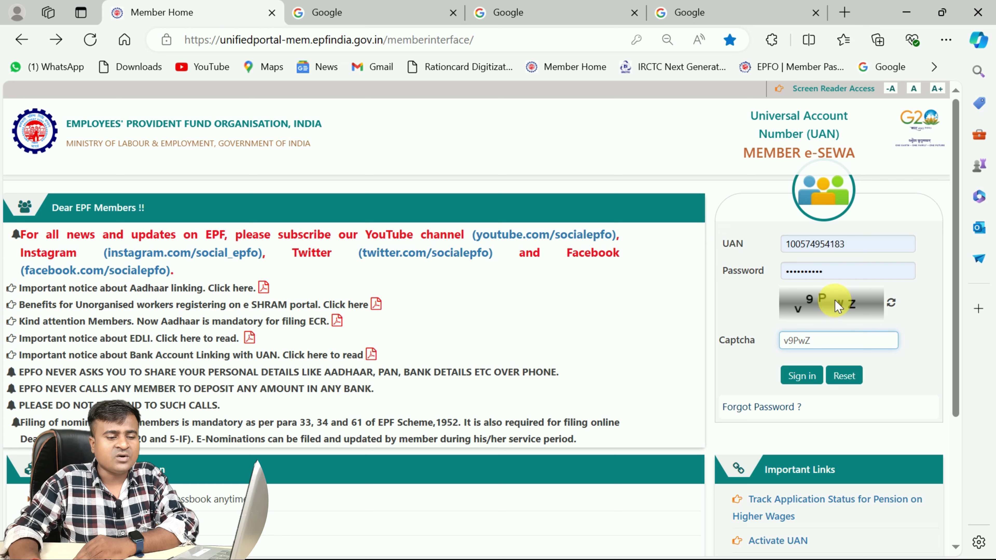
- Sign in to the EPFO member portal with the filled-in credentials and dismiss the browser's password update prompt
{"action": "left_click", "coordinate": [803, 381]}
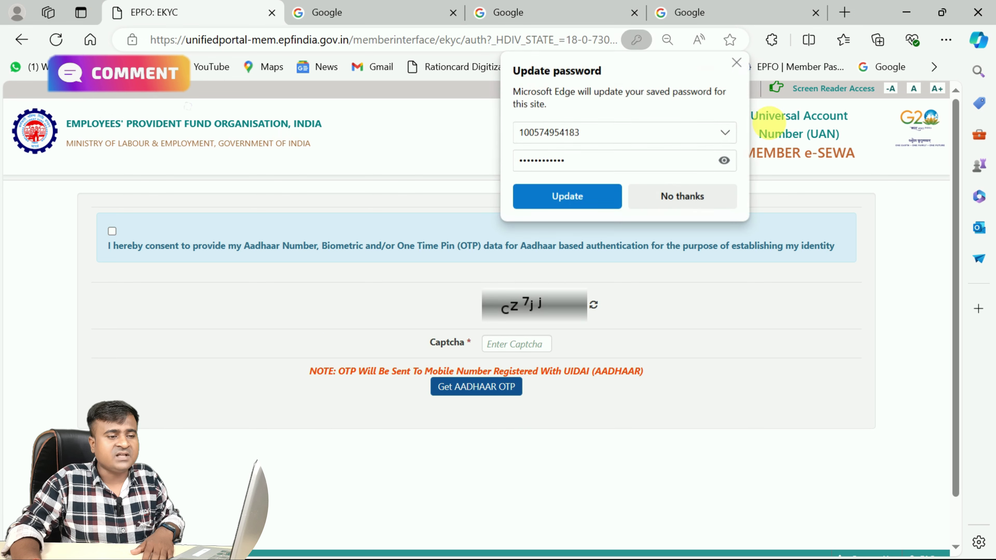
{"action": "left_click", "coordinate": [737, 62]}
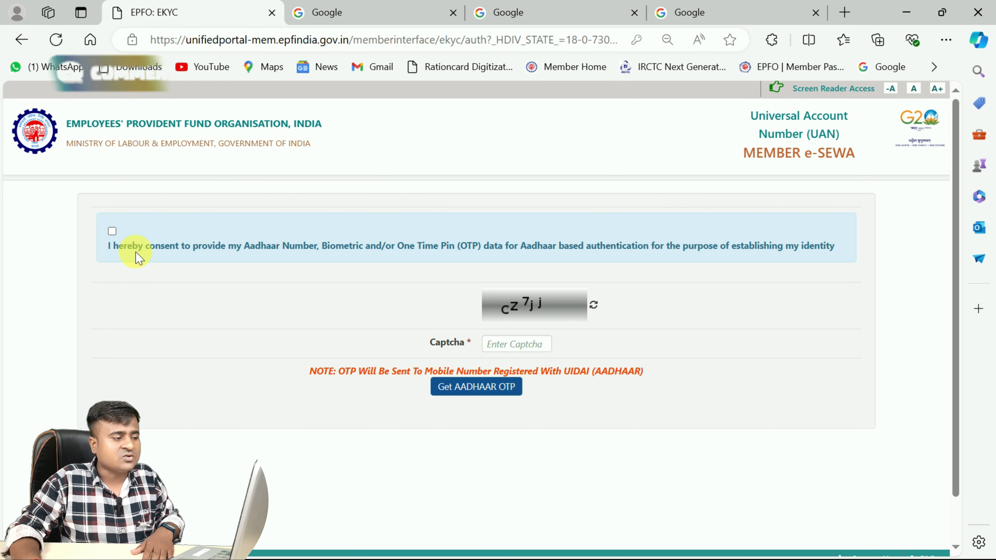
- Give consent for Aadhaar authentication and review the consent statement and the note on where the OTP is sent
{"action": "left_click_drag", "start_coordinate": [164, 256], "coordinate": [779, 255]}
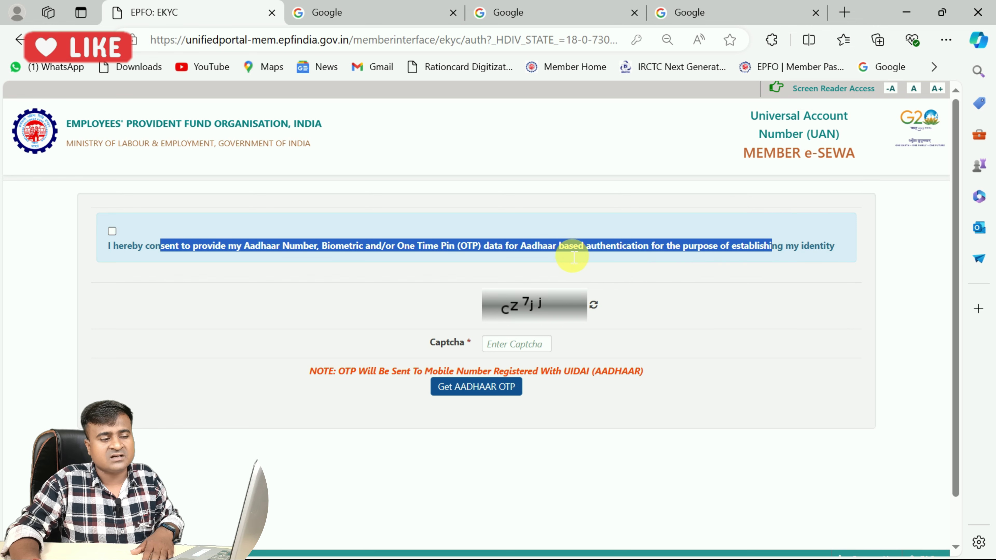
{"action": "left_click", "coordinate": [510, 257]}
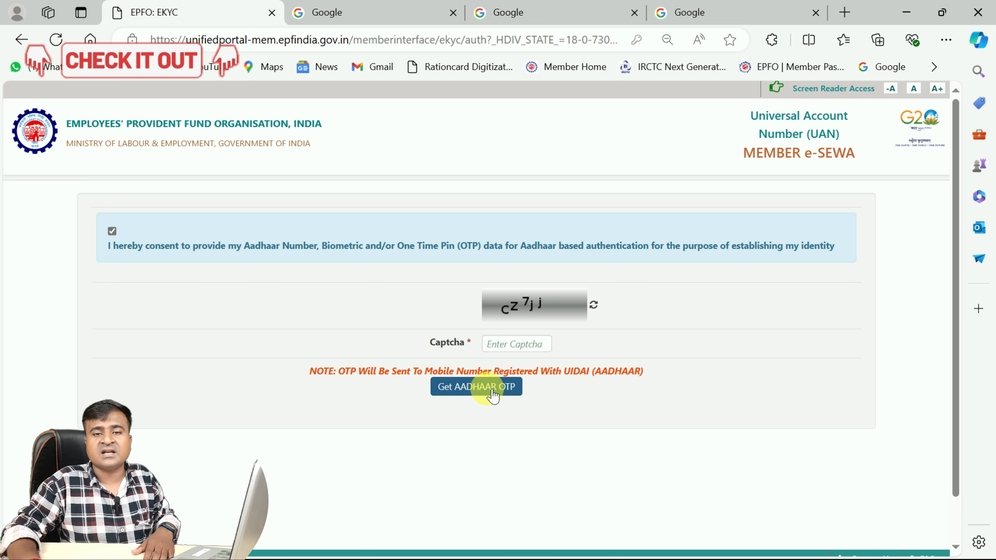
{"action": "left_click_drag", "start_coordinate": [357, 372], "coordinate": [578, 381]}
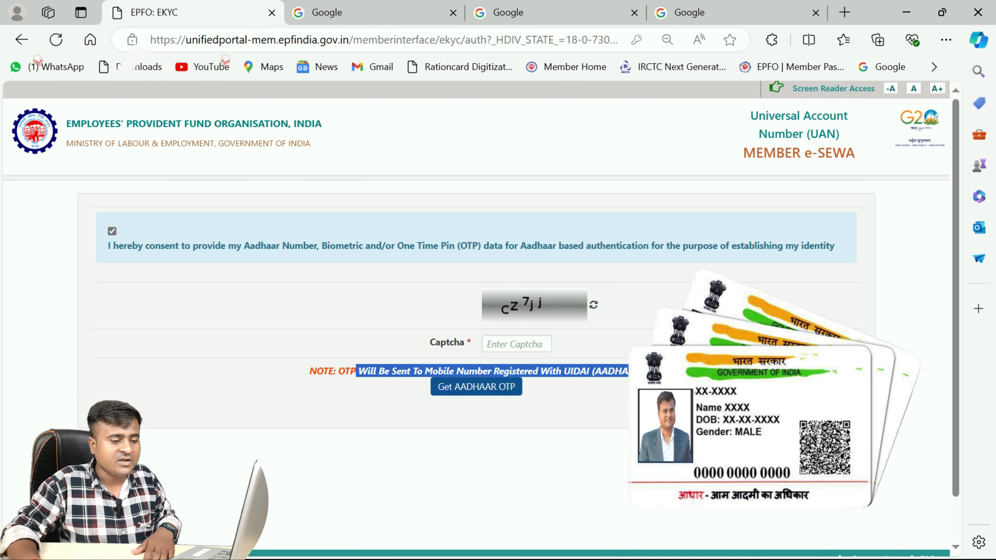
{"action": "left_click", "coordinate": [544, 355]}
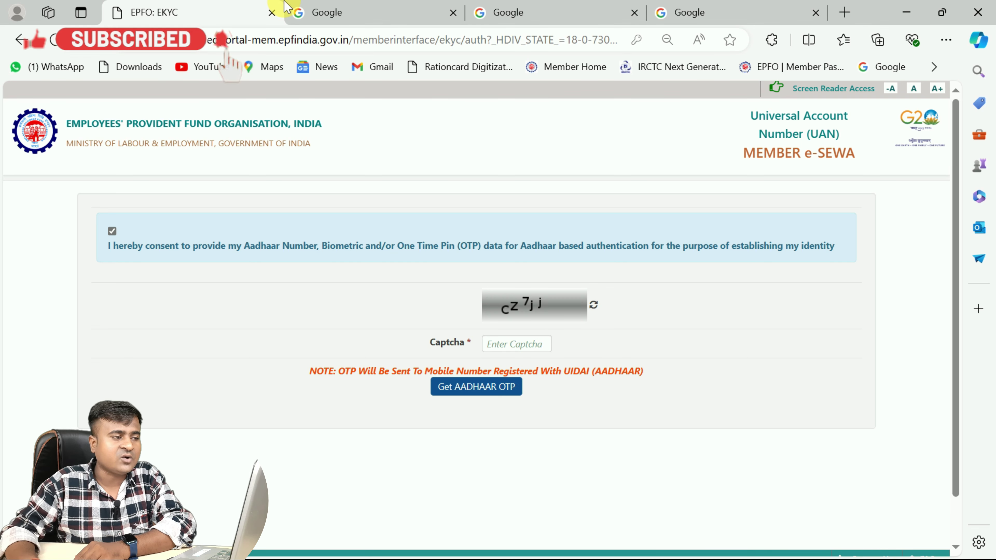
- Search Google for "uan" in the second browser tab, open the EPFO UAN member portal and close its security alert
{"action": "left_click", "coordinate": [356, 8]}
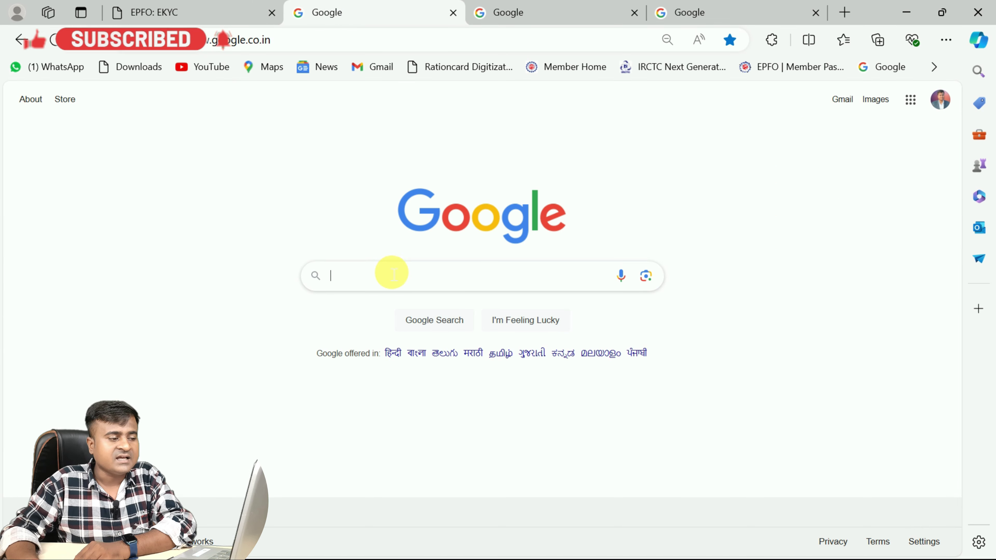
{"action": "left_click", "coordinate": [373, 279]}
{"action": "left_click", "coordinate": [358, 302]}
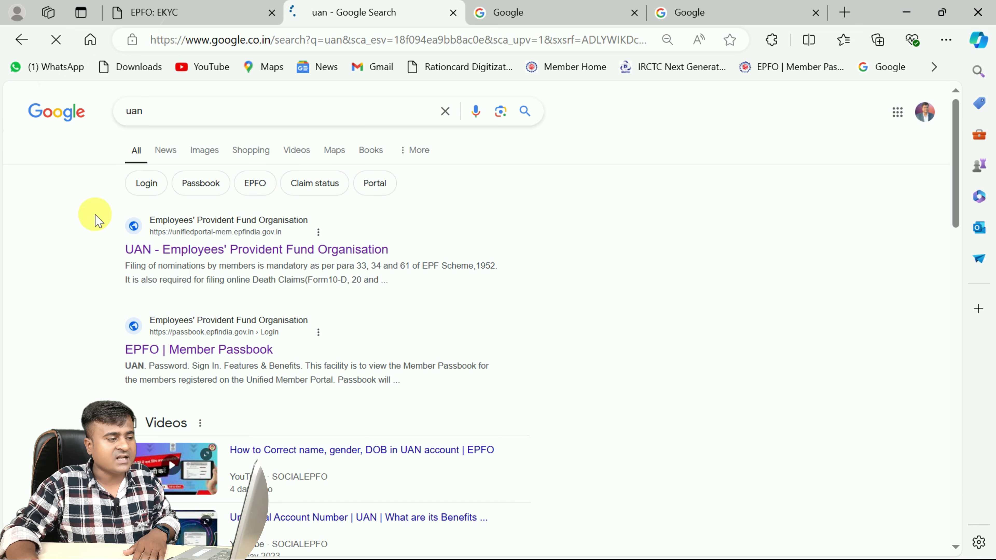
{"action": "left_click", "coordinate": [250, 250]}
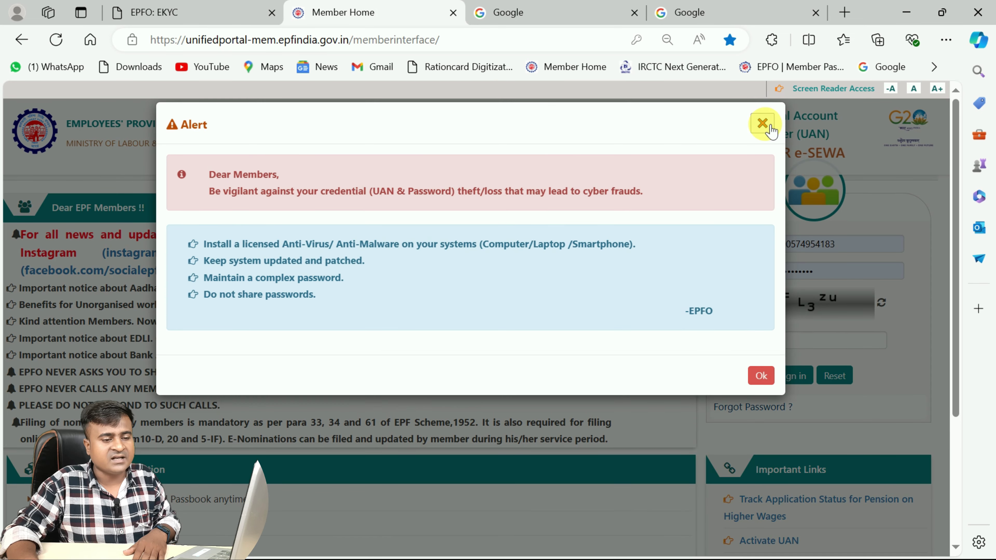
{"action": "left_click", "coordinate": [769, 129]}
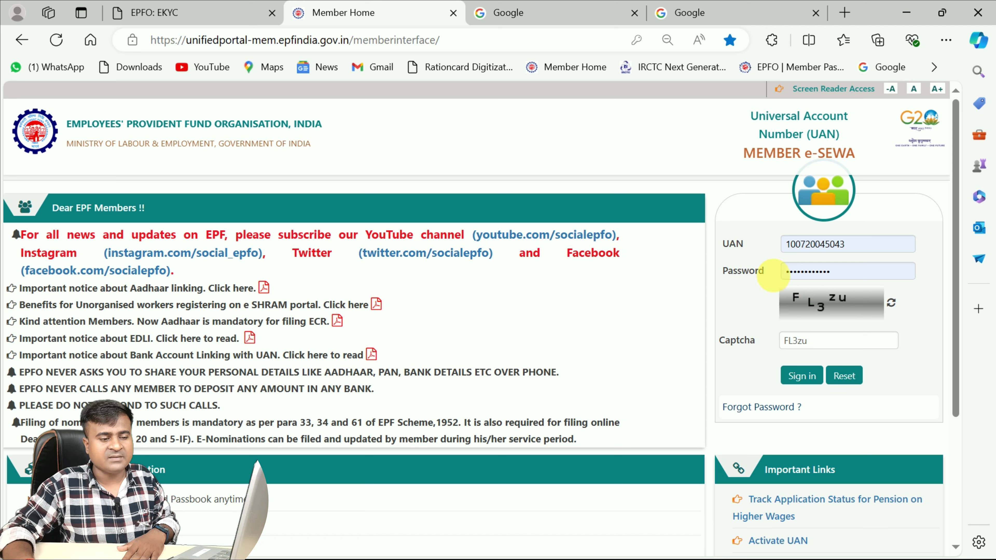
- Sign in with the second member's credentials and review the Login Second Factor Authentication notice about the sent OTP
{"action": "left_click", "coordinate": [805, 379]}
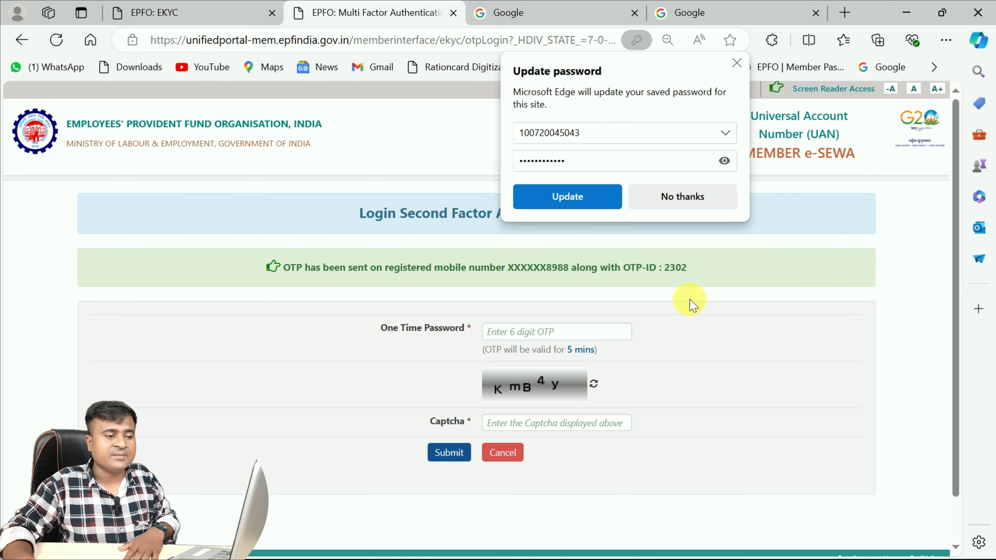
{"action": "left_click", "coordinate": [737, 63]}
{"action": "left_click_drag", "start_coordinate": [380, 222], "coordinate": [601, 223]}
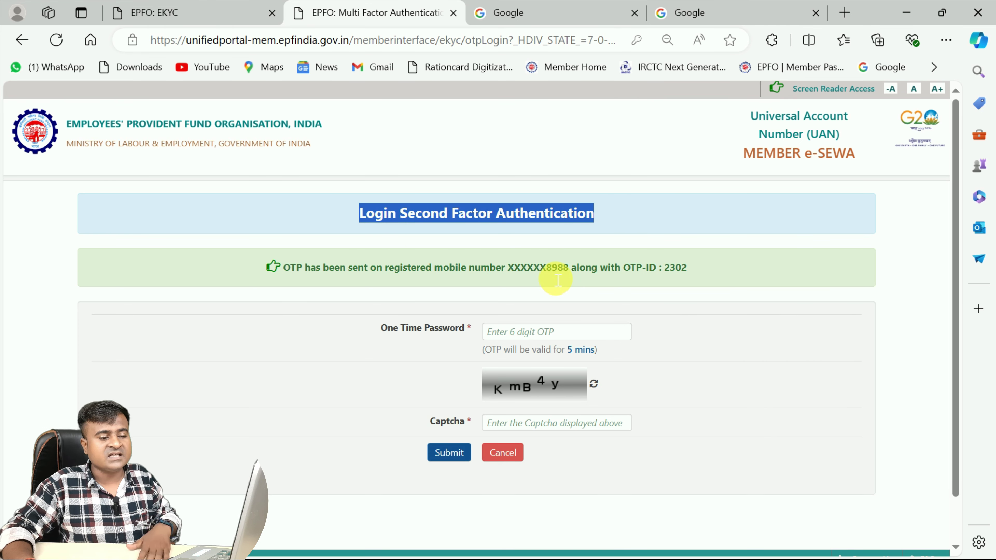
{"action": "left_click", "coordinate": [272, 276]}
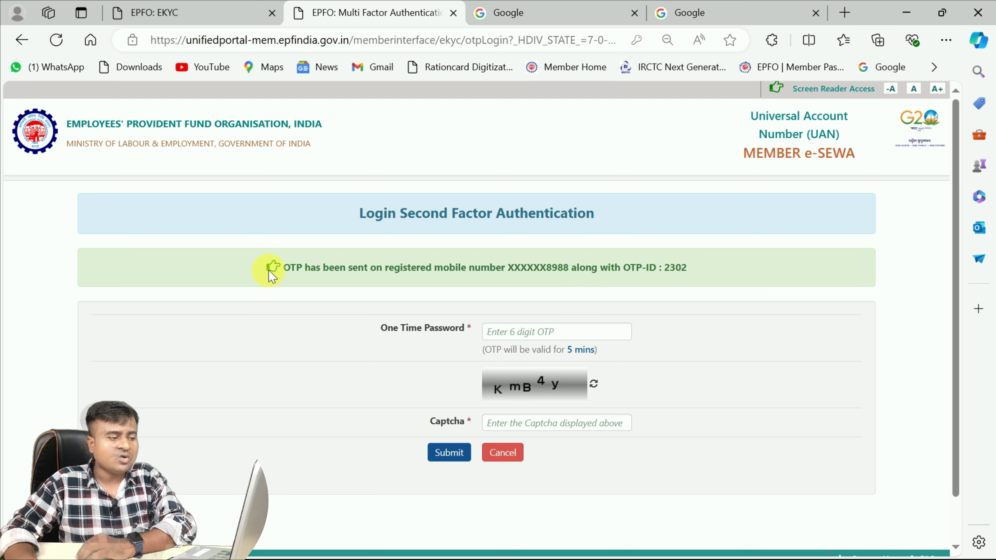
{"action": "left_click_drag", "start_coordinate": [302, 278], "coordinate": [584, 280]}
{"action": "left_click", "coordinate": [461, 312]}
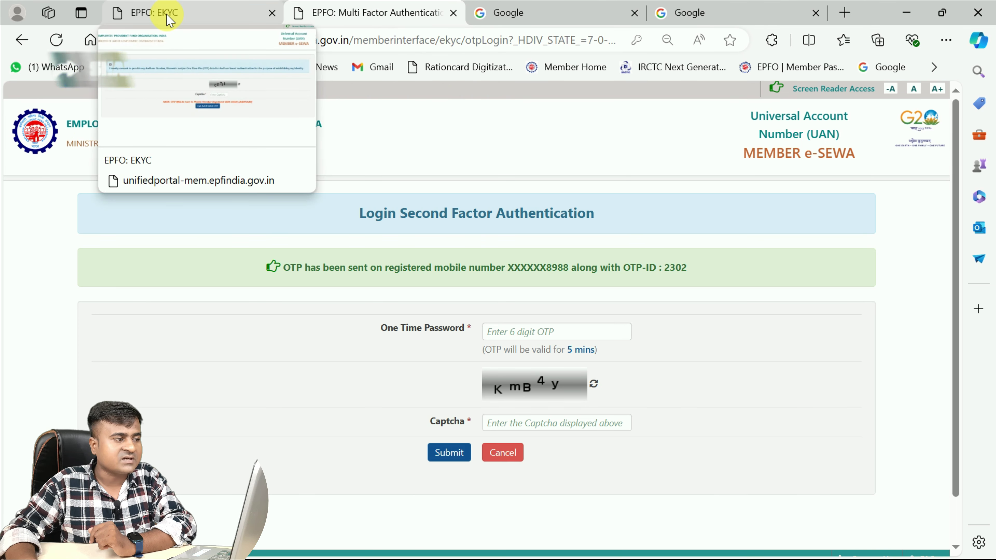
- Return to the first member's portal page, sign in again and dismiss the password update prompt
{"action": "left_click", "coordinate": [181, 17]}
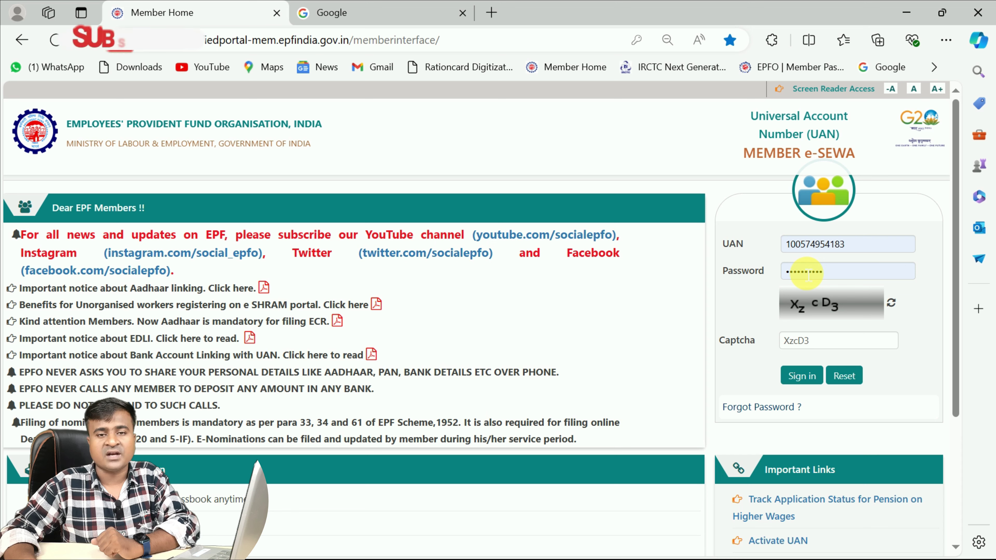
{"action": "left_click", "coordinate": [805, 380]}
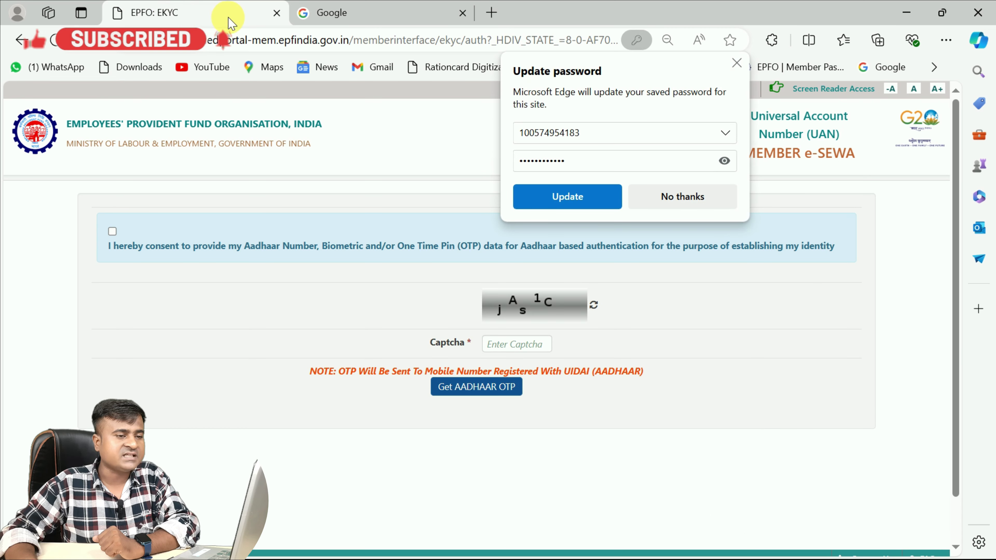
{"action": "left_click", "coordinate": [737, 63]}
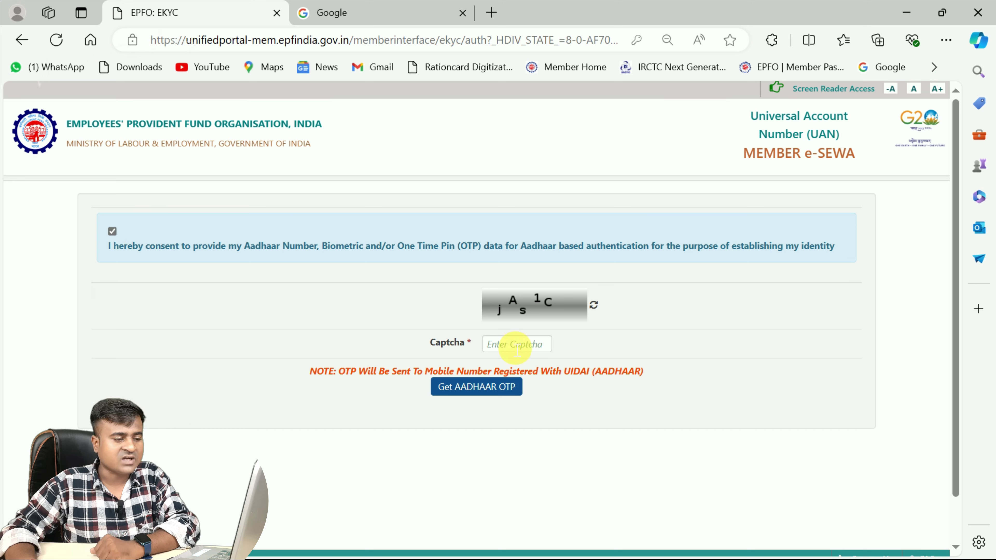
- Enter the displayed captcha, request the Aadhaar OTP and check the notice naming the mobile number it was sent to
{"action": "left_click", "coordinate": [531, 345]}
{"action": "type", "text": "jAs1C"}
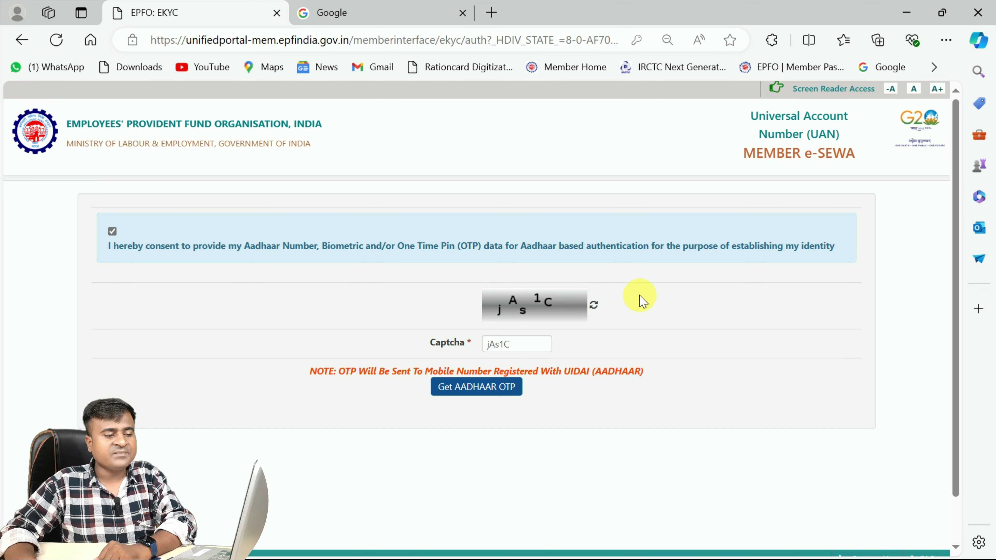
{"action": "left_click", "coordinate": [474, 394]}
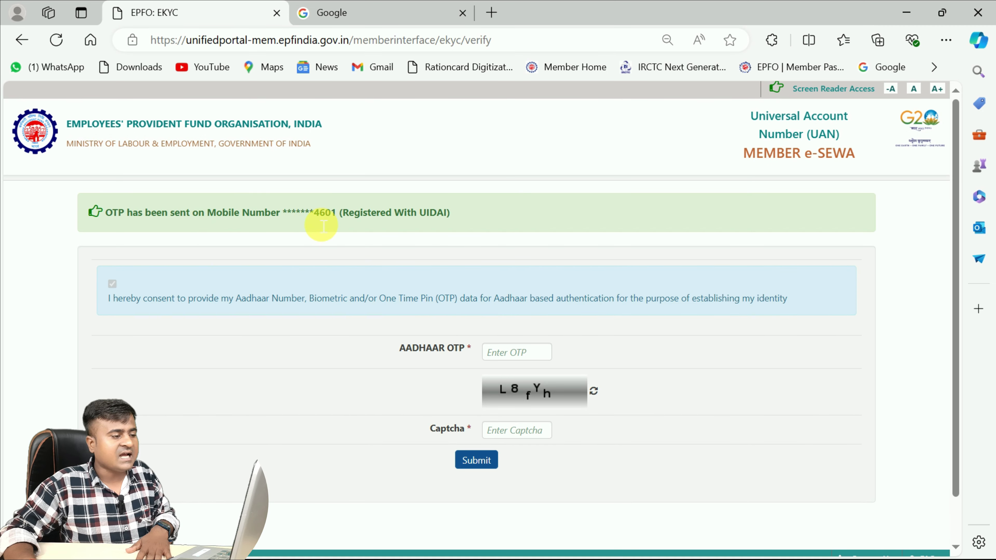
{"action": "left_click_drag", "start_coordinate": [276, 223], "coordinate": [333, 214]}
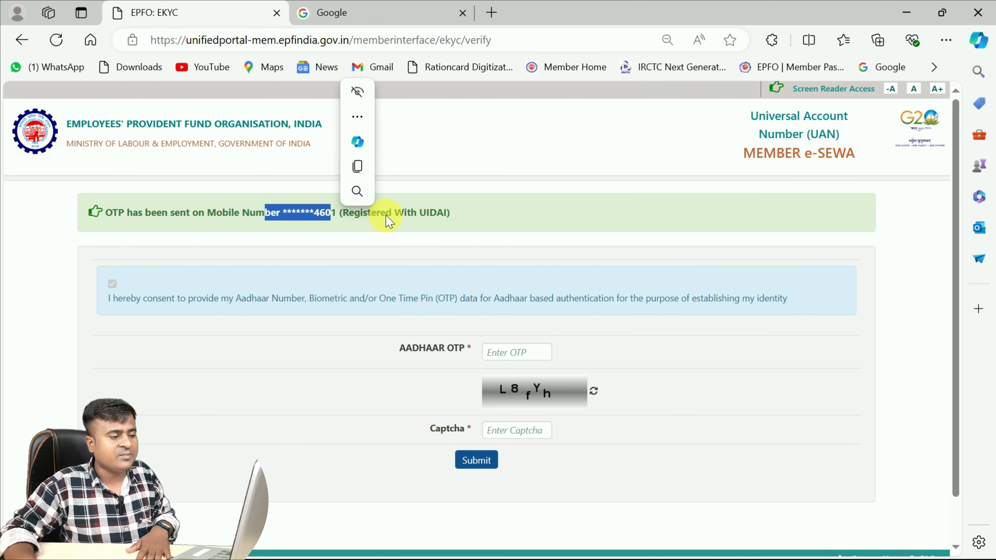
{"action": "left_click", "coordinate": [393, 226]}
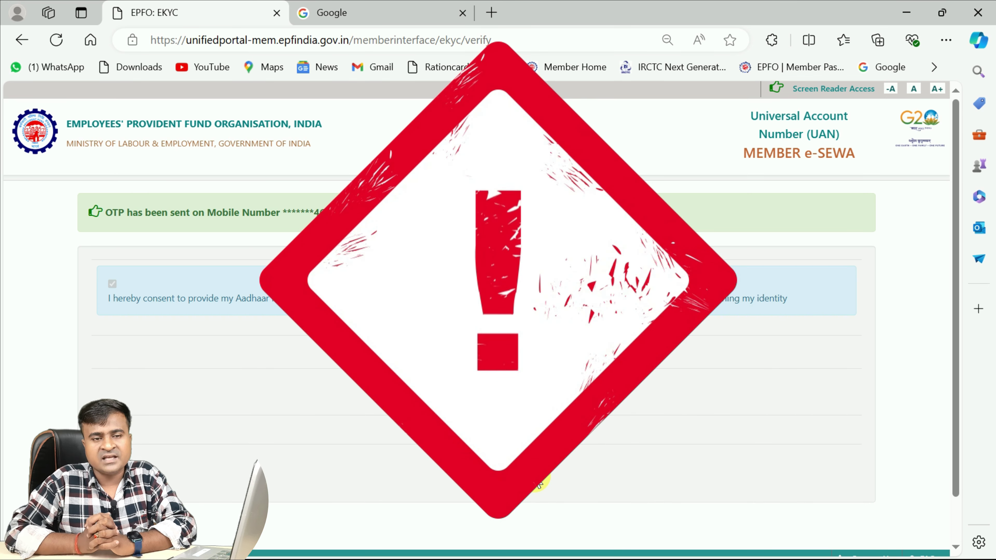
- Check the current date and time in the system calendar and return to the Aadhaar OTP verification page
{"action": "key", "text": "super"}
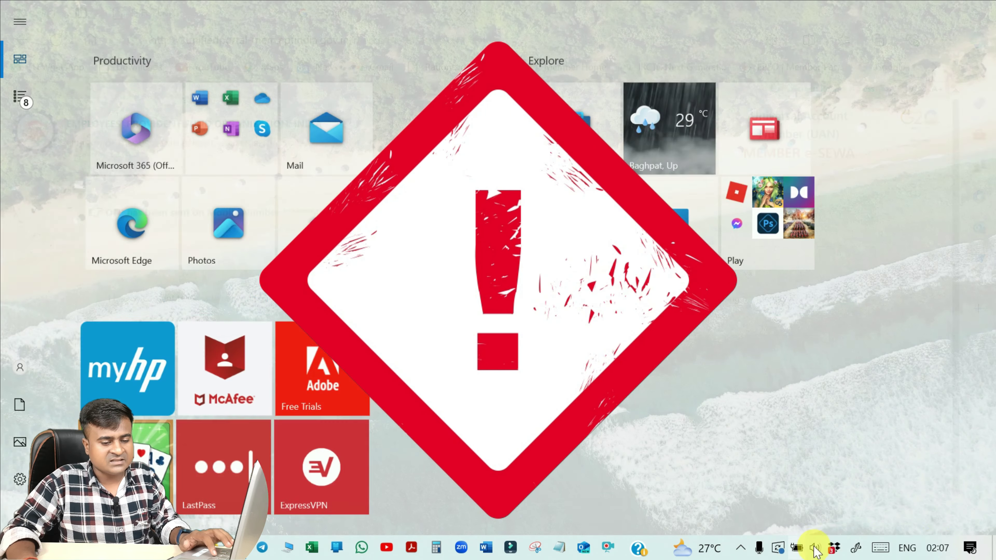
{"action": "left_click", "coordinate": [940, 554]}
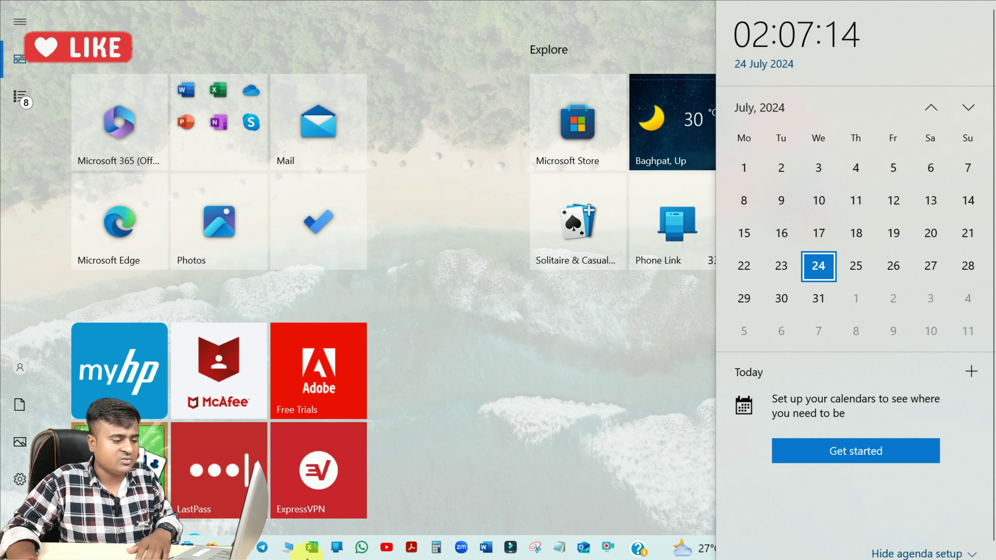
{"action": "key", "text": "Escape"}
{"action": "key", "text": "Escape"}
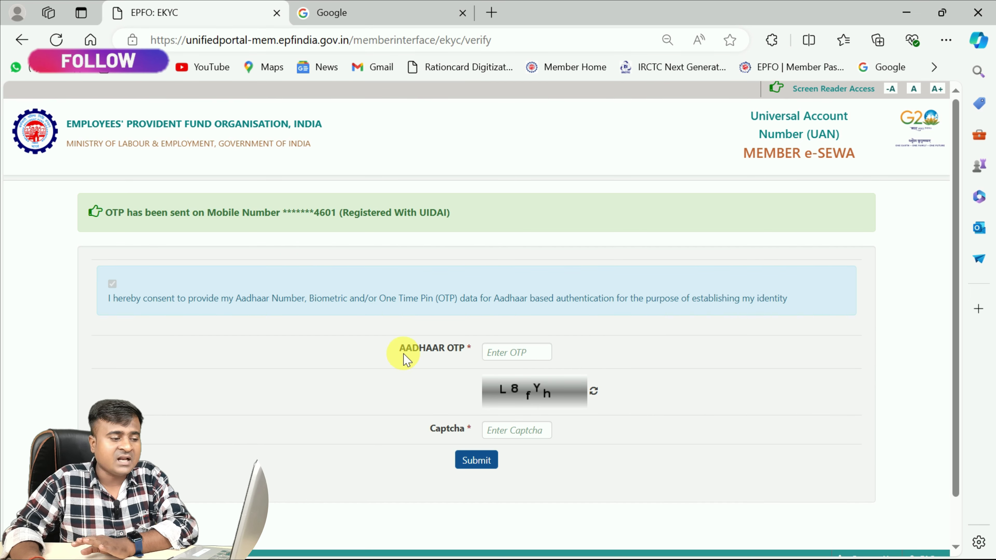
- Examine the Aadhaar OTP label, the consent statement and the registered mobile number notice on the verification page
{"action": "left_click_drag", "start_coordinate": [397, 355], "coordinate": [465, 355]}
{"action": "left_click", "coordinate": [396, 359]}
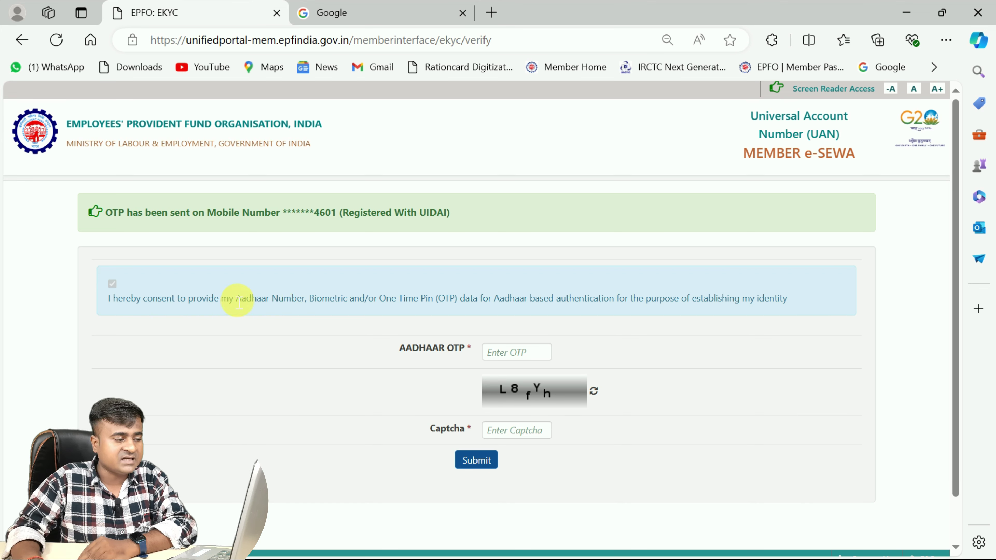
{"action": "left_click_drag", "start_coordinate": [150, 306], "coordinate": [789, 306]}
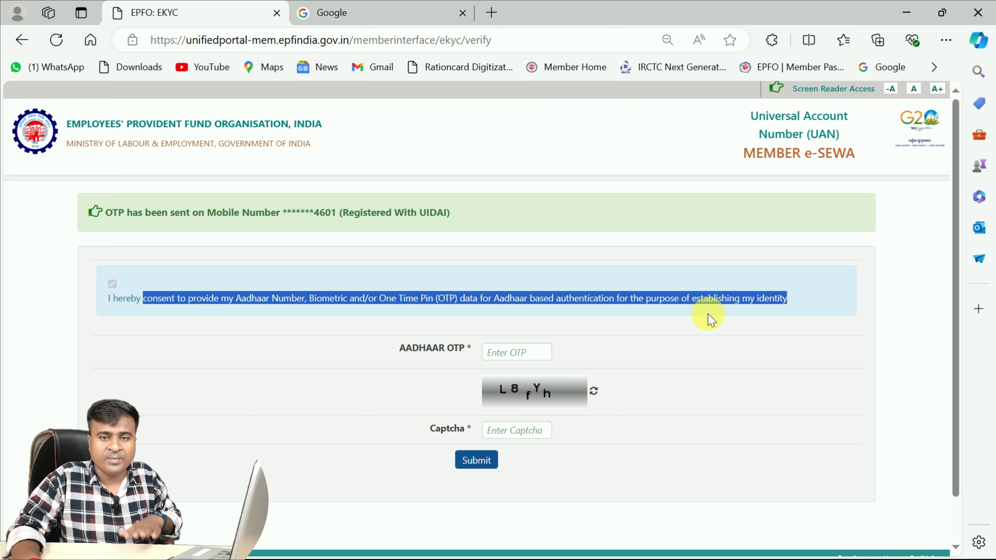
{"action": "left_click", "coordinate": [627, 307]}
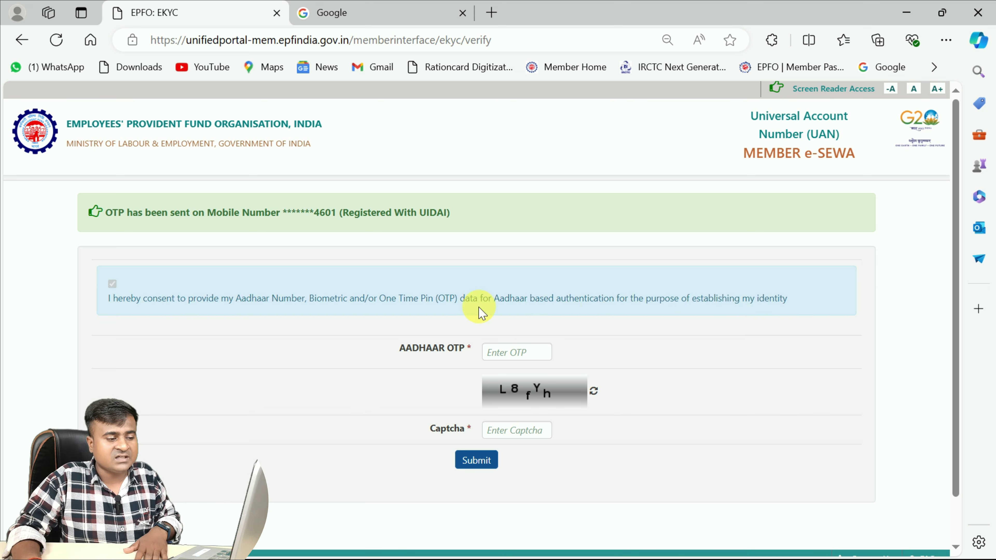
{"action": "left_click_drag", "start_coordinate": [374, 307], "coordinate": [827, 308]}
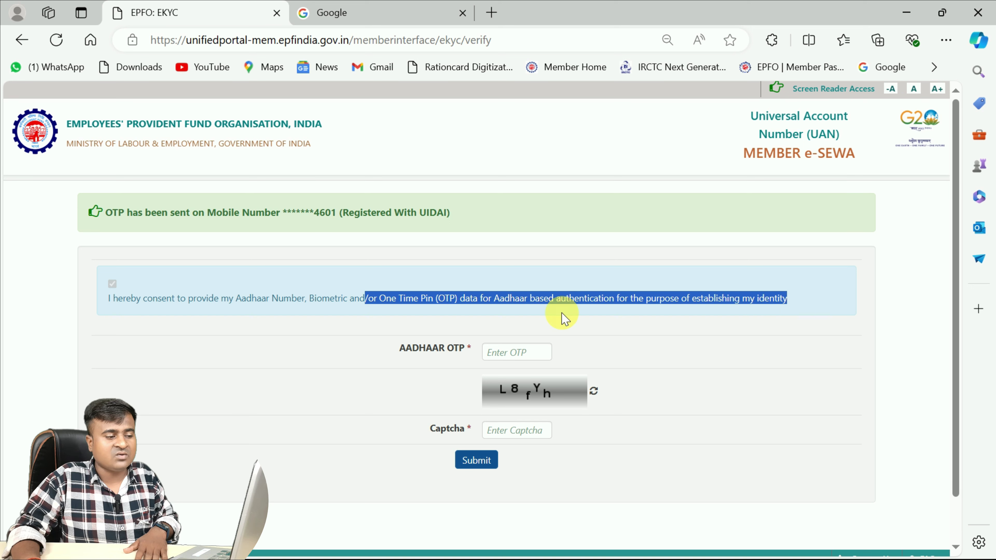
{"action": "left_click", "coordinate": [430, 302]}
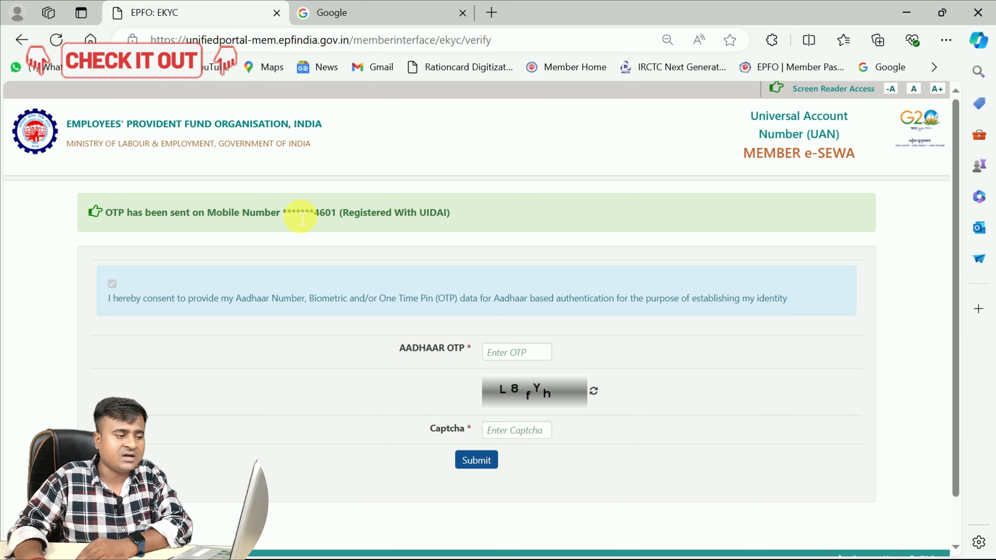
{"action": "left_click_drag", "start_coordinate": [292, 215], "coordinate": [457, 215]}
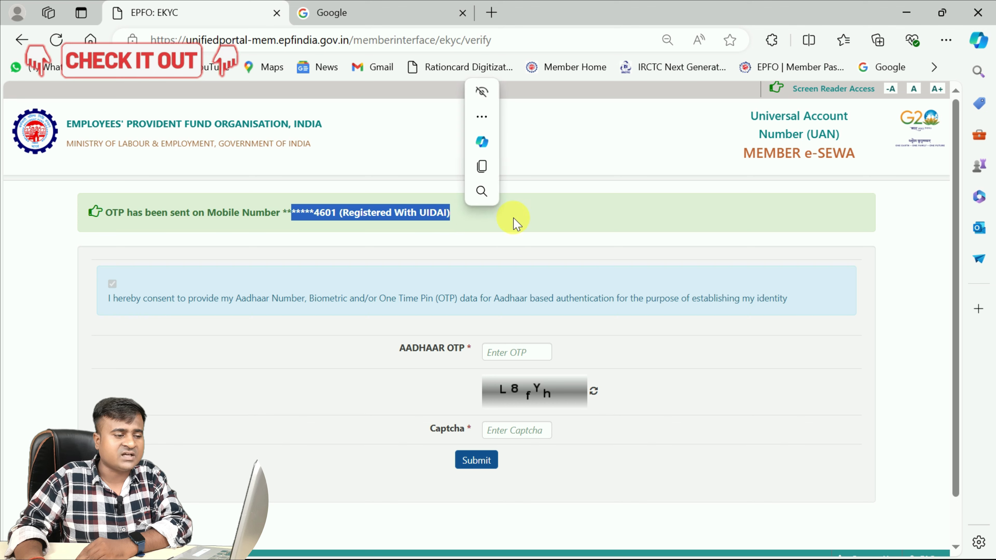